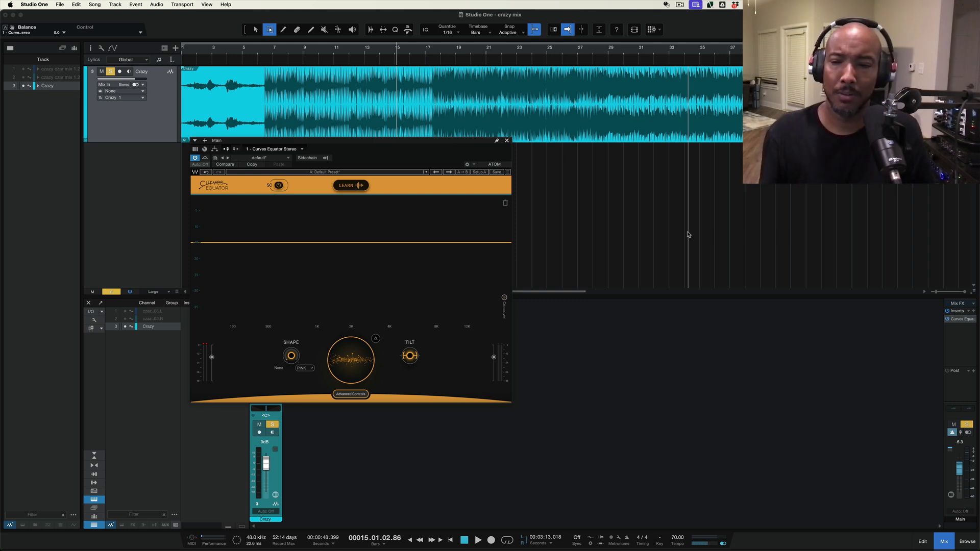
Bypass Curves Equator and play the mix to audition it without processing.
left_click(204, 158)
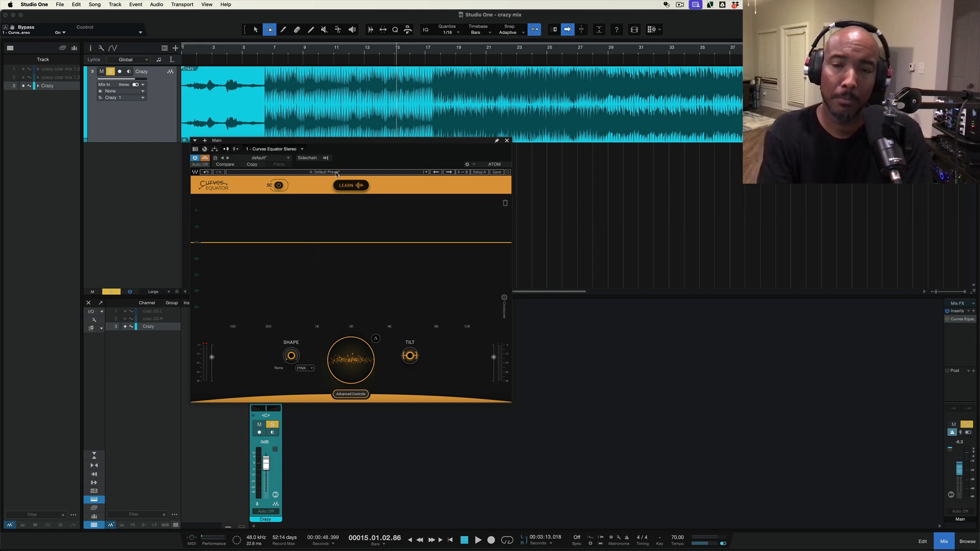
key("space")
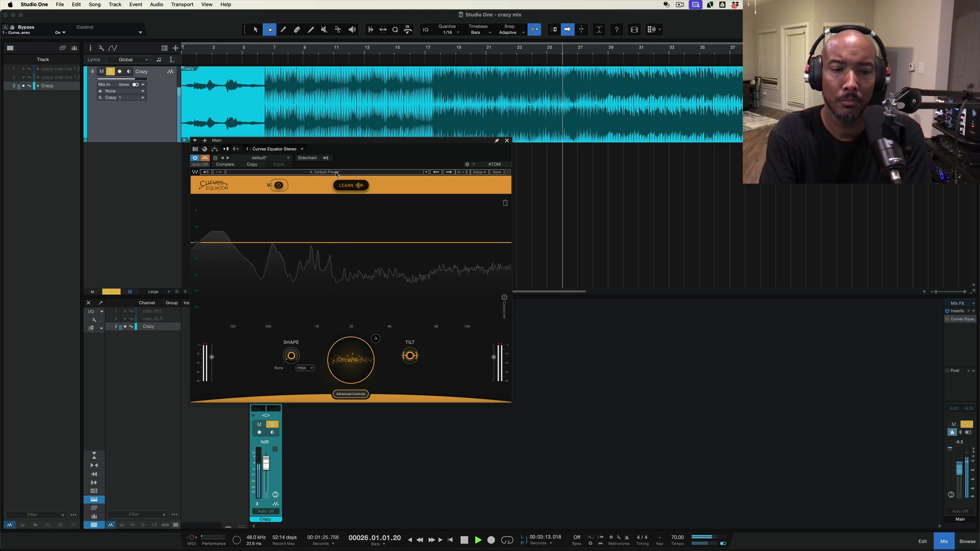
key("space")
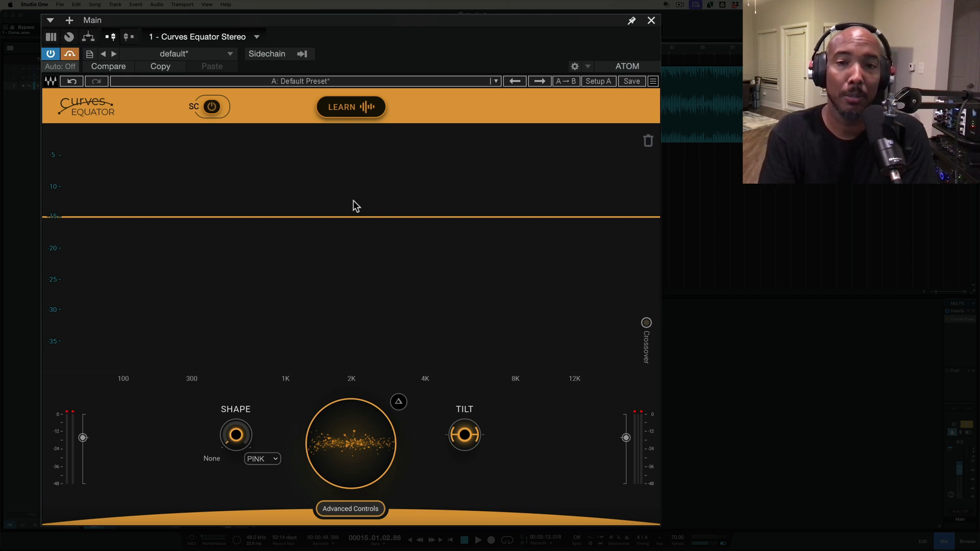
Show the advanced controls, choose M/S stereo processing and set Balance to -50.0 toward the mid.
left_click(359, 510)
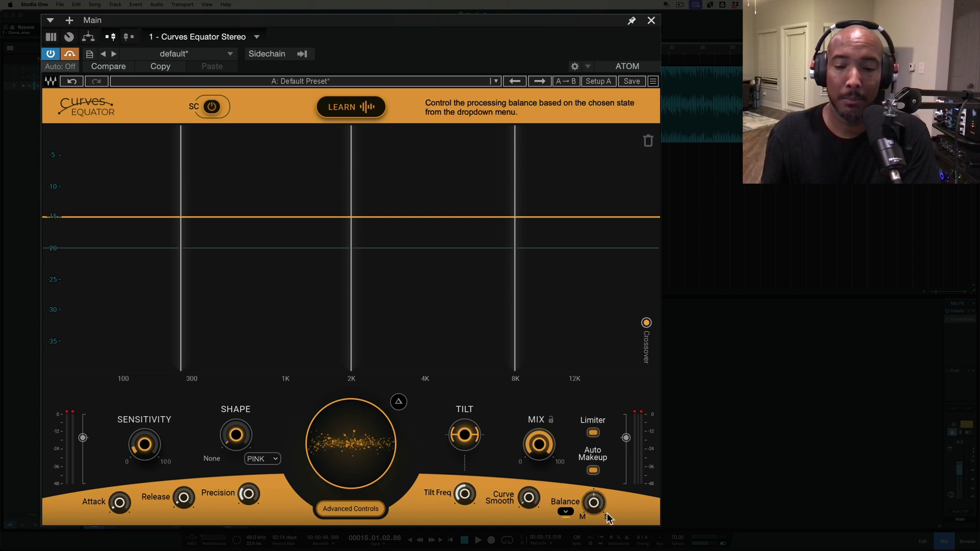
left_click(565, 512)
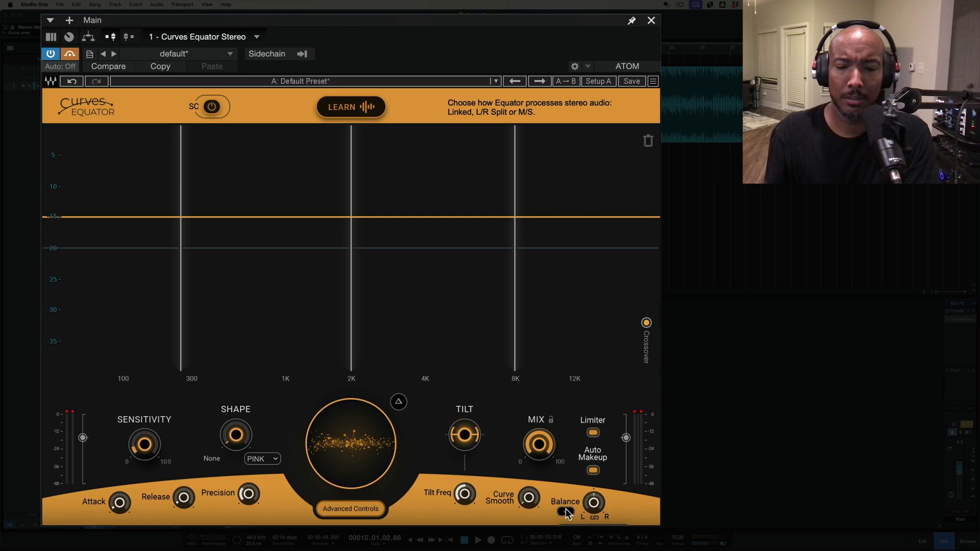
left_click(597, 544)
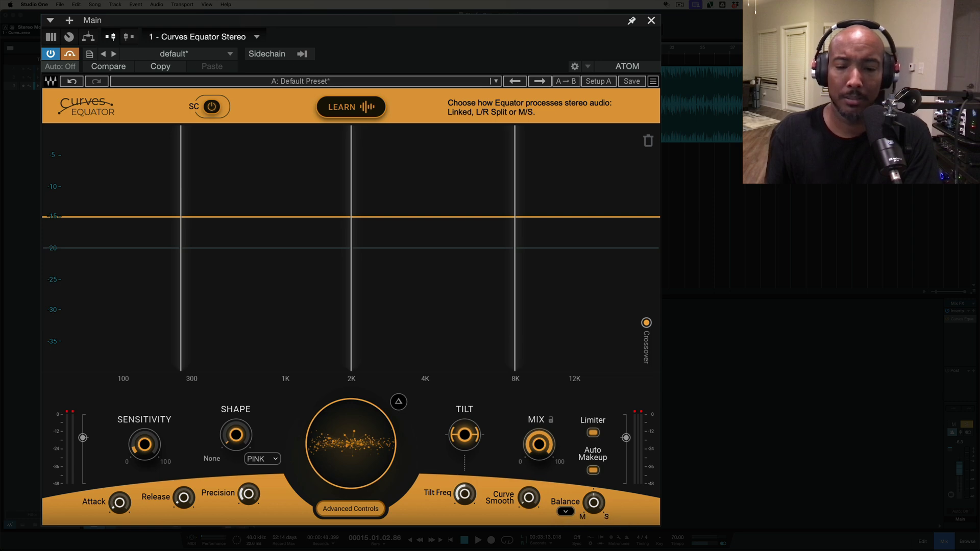
mouse_move(593, 507)
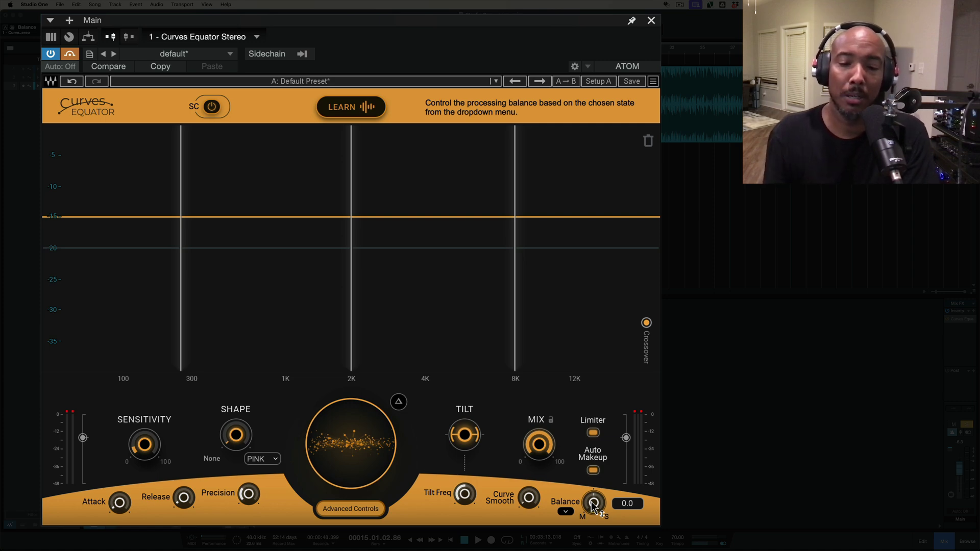
left_click_drag(593, 505, 594, 525)
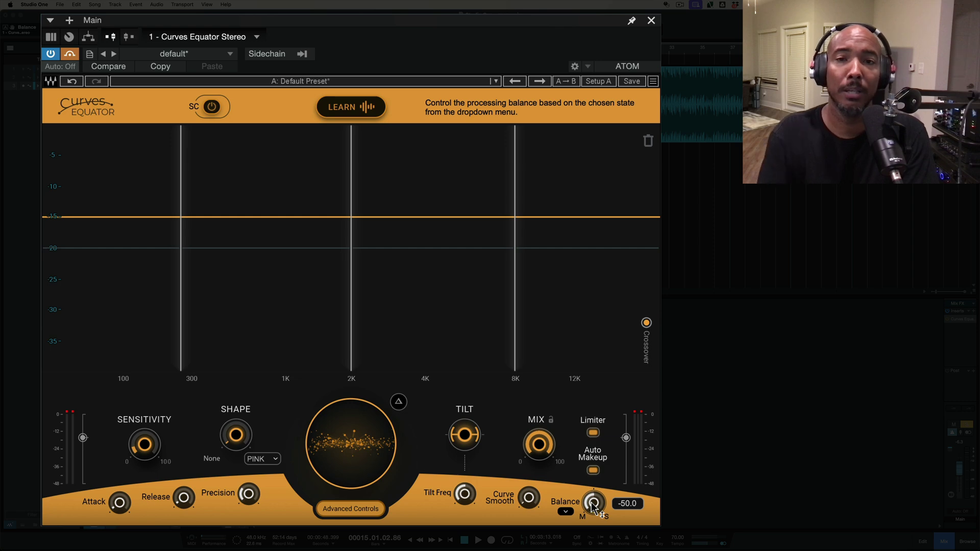
Re-enable Curves Equator processing, learn the threshold curve from the playing mix and apply it.
left_click(72, 52)
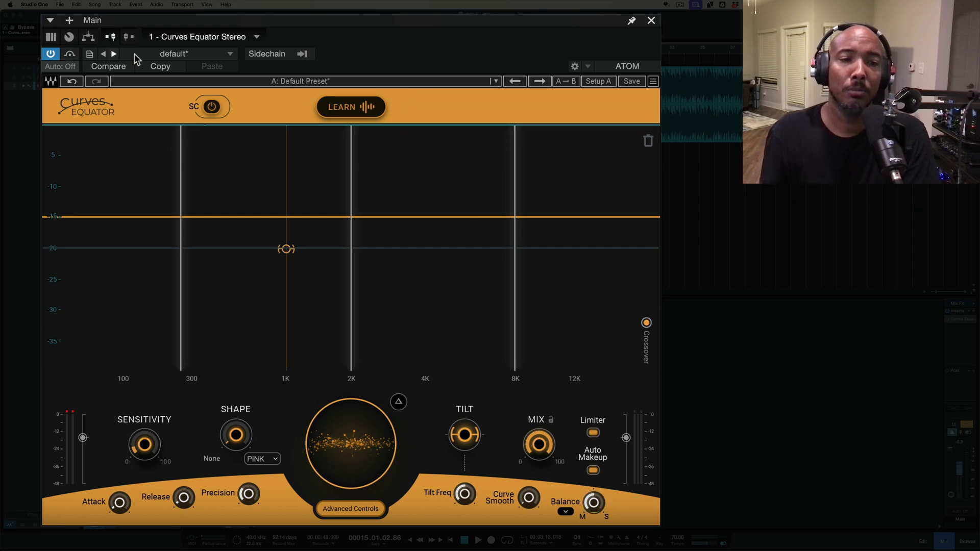
left_click(361, 108)
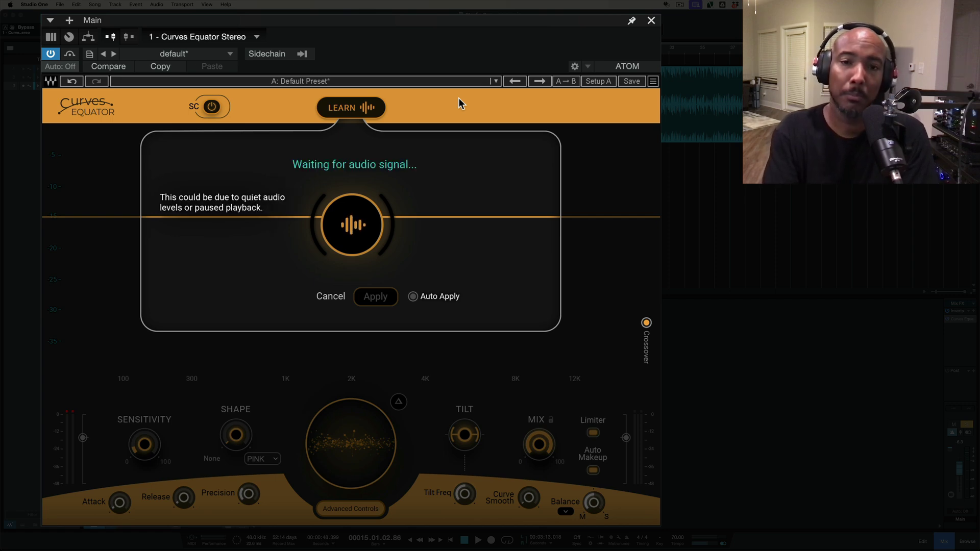
key("space")
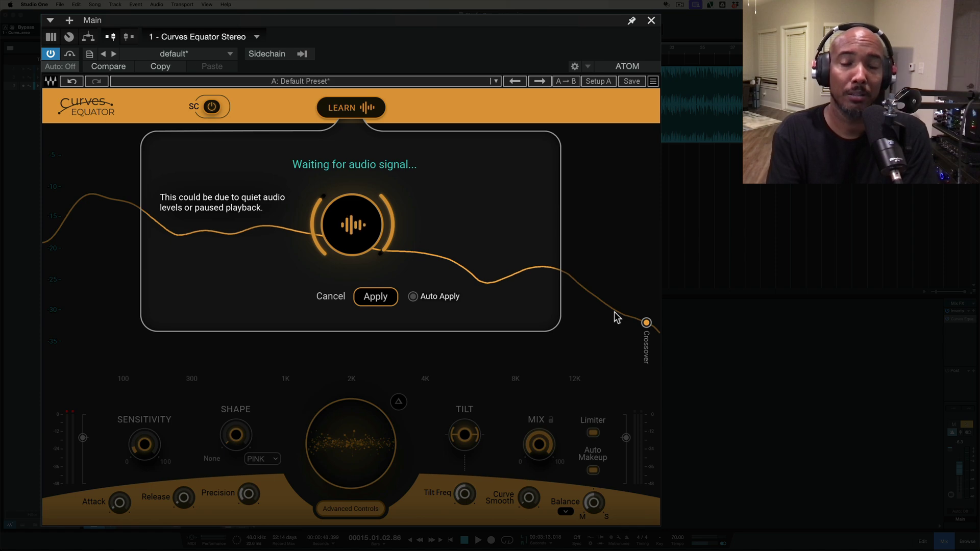
left_click(376, 297)
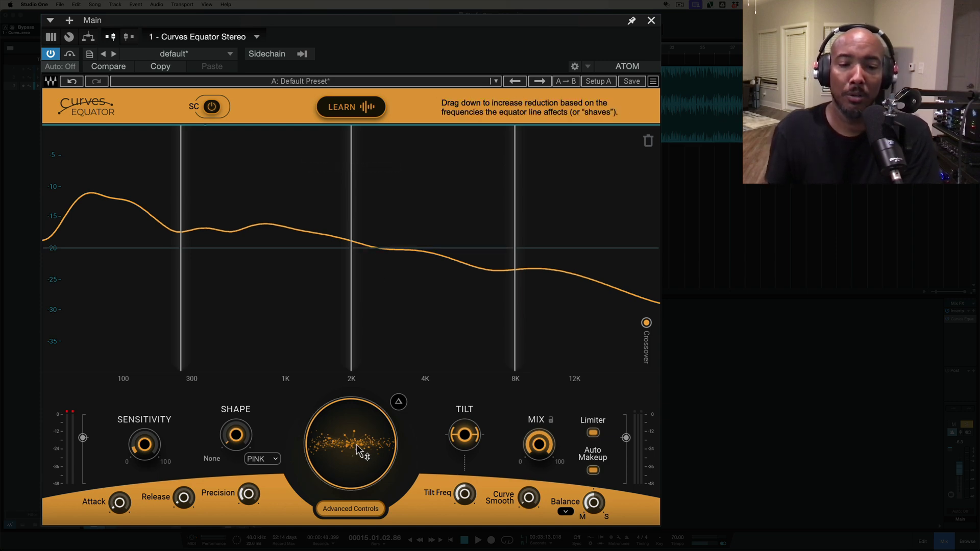
Ease the main reduction slightly to raise the learned curve, and compare the playing mix with and without processing.
mouse_move(352, 438)
left_mouse_down()
mouse_move(352, 455)
mouse_move(352, 434)
left_mouse_up()
key("space")
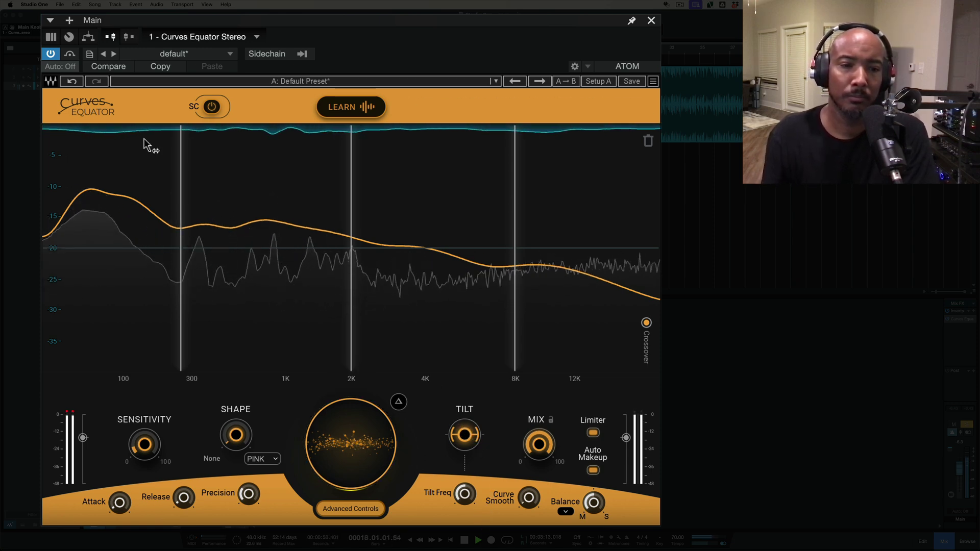
left_click(70, 55)
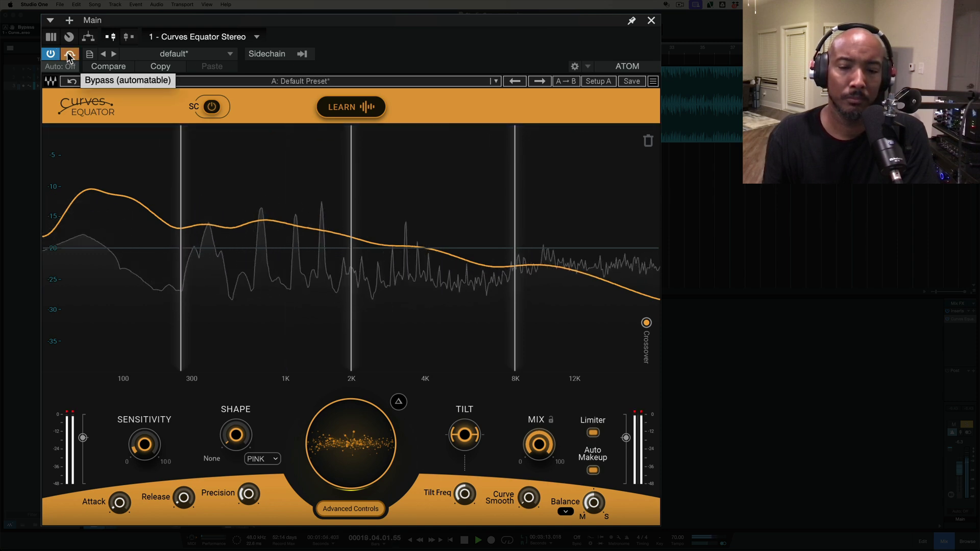
left_click(70, 54)
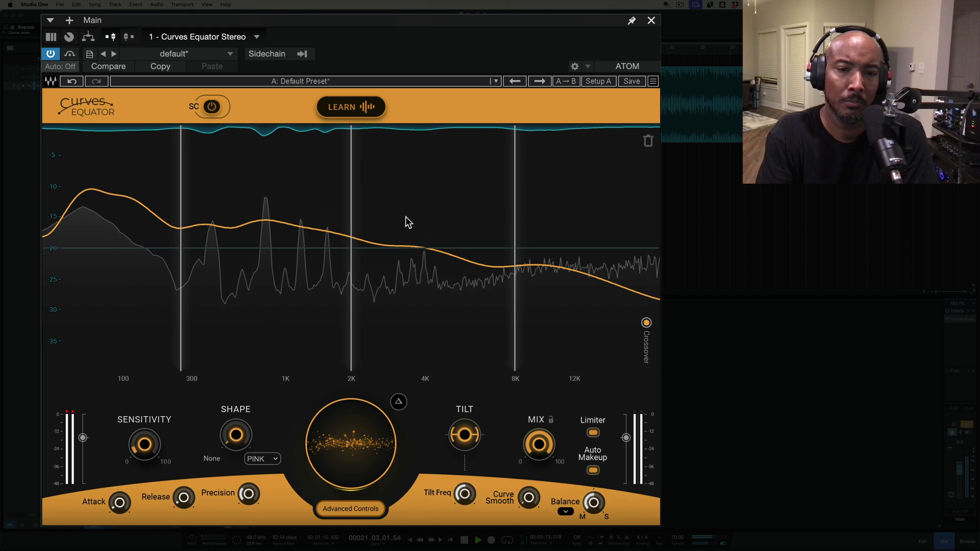
key("space")
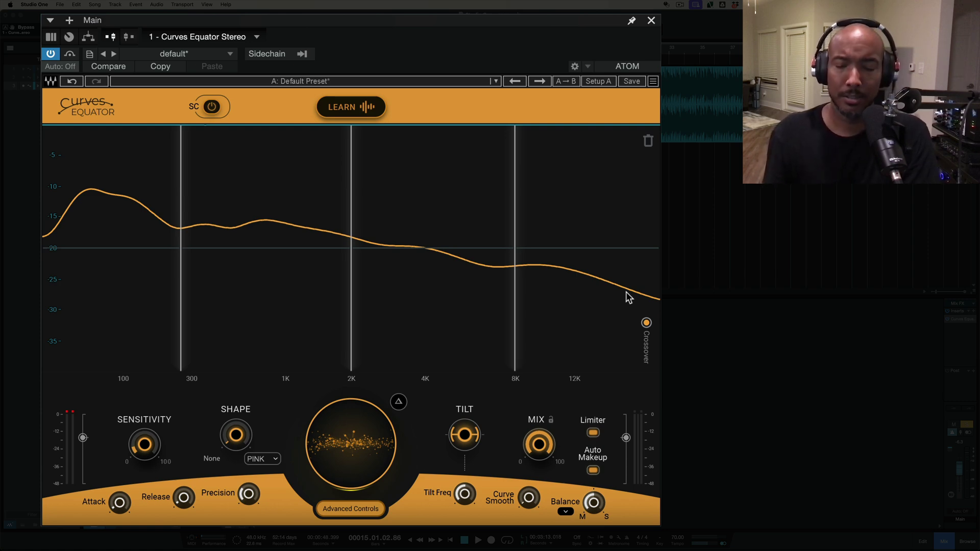
Increase the main reduction during playback, lowering the whole threshold curve by about 10 dB.
key("space")
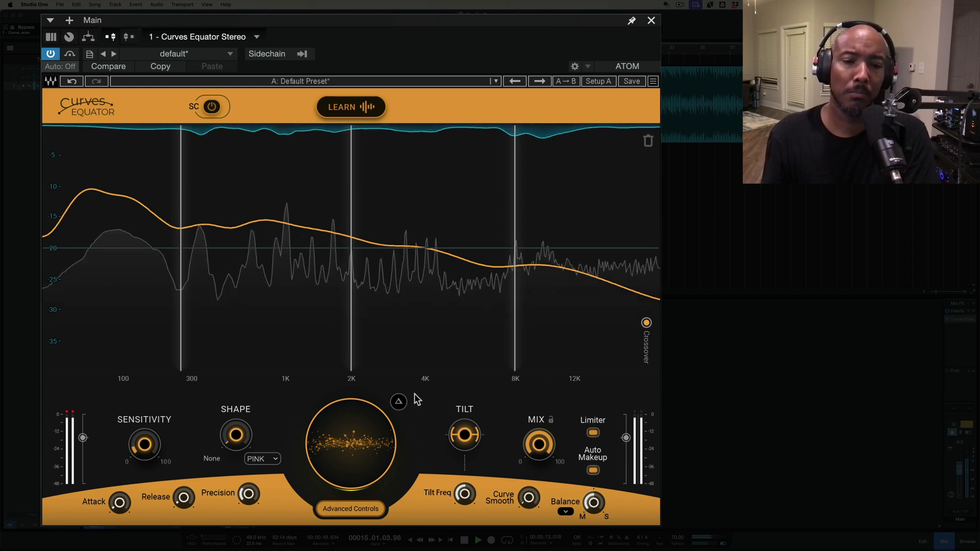
left_click_drag(346, 441, 347, 521)
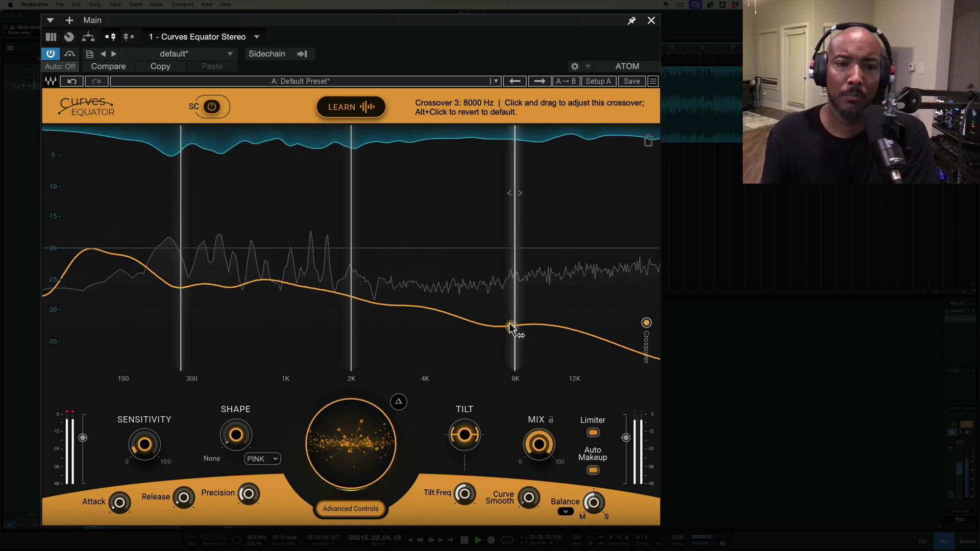
key("space")
Add a bell node to the threshold curve at 9799 Hz with gain -10.5 and Q 1.6.
mouse_move(511, 328)
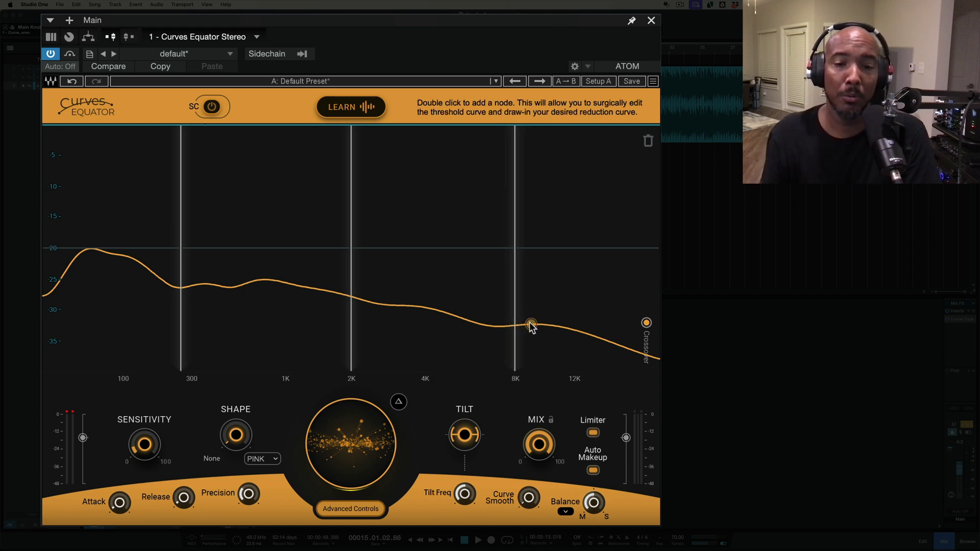
double_click(529, 324)
left_click_drag(528, 323, 543, 358)
left_click(532, 275)
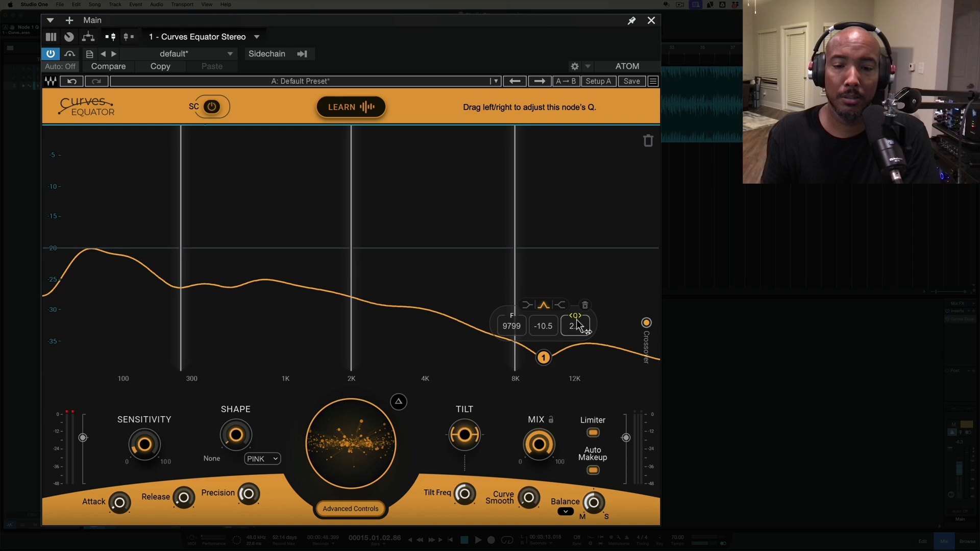
left_click_drag(575, 326, 577, 326)
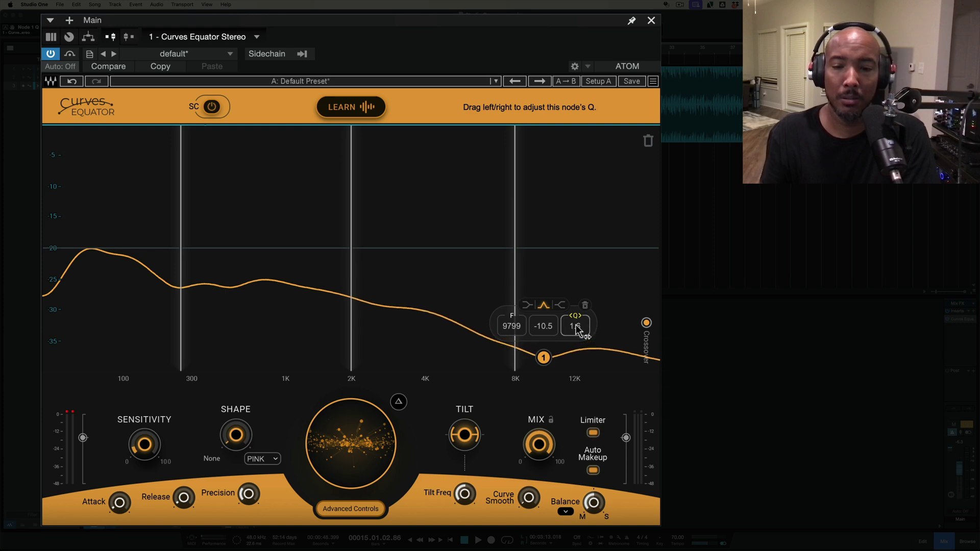
Set the lowest band's reduction to 99 while the mix plays, and turn the crossovers off.
key("space")
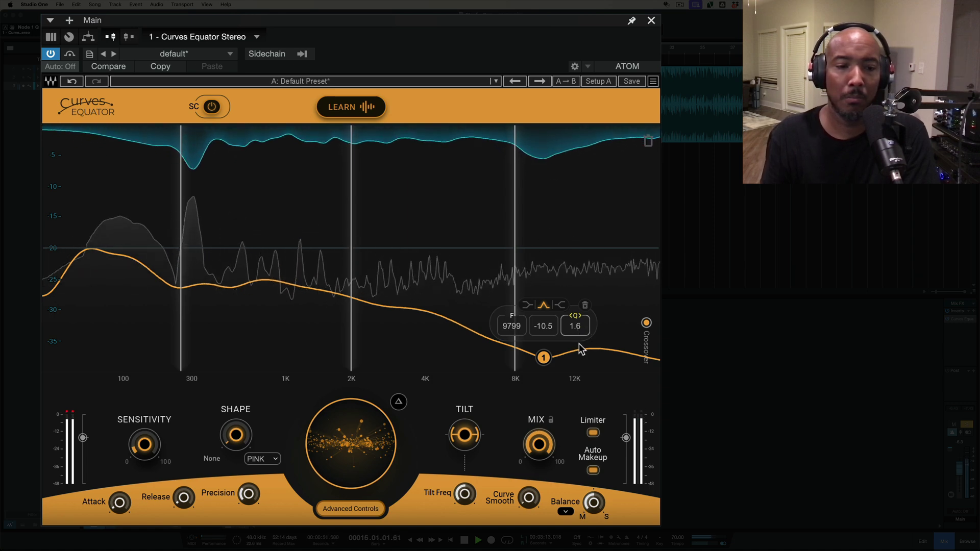
mouse_move(214, 262)
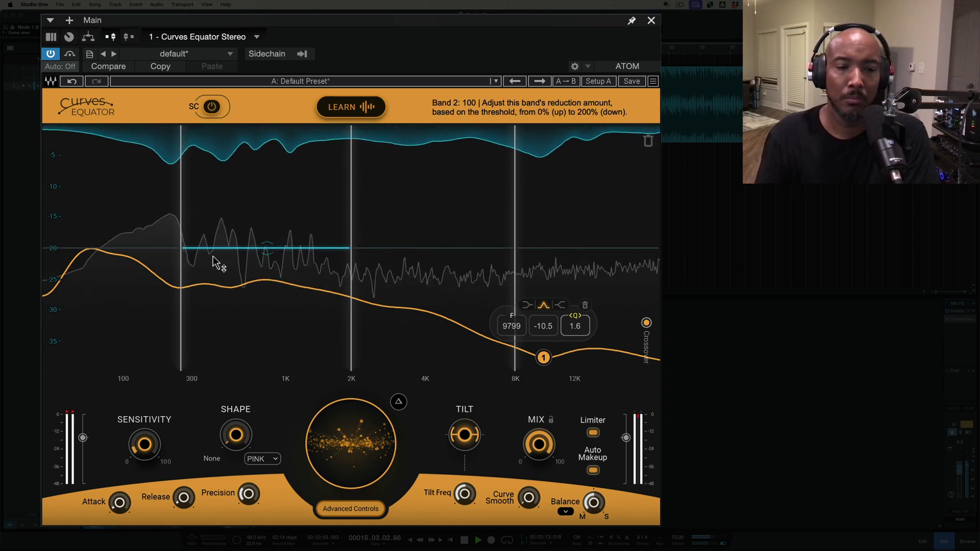
left_click_drag(112, 249, 113, 246)
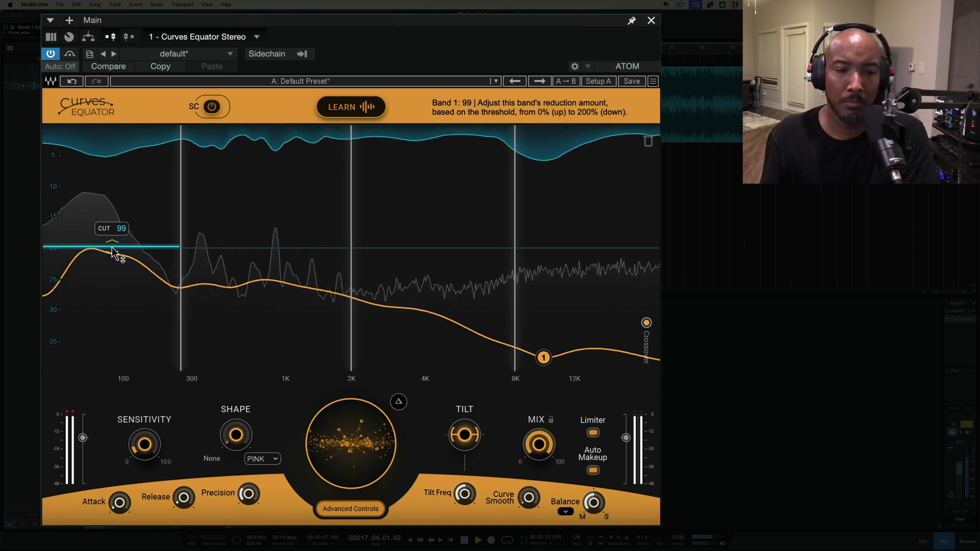
left_click(646, 323)
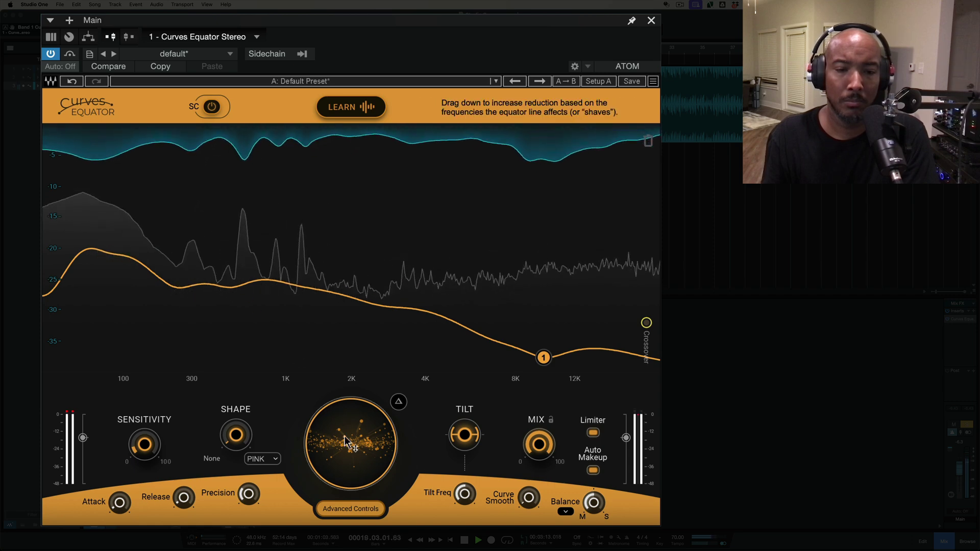
Increase the main reduction slightly and compare the playing mix with the processing bypassed and active.
left_click_drag(344, 443, 344, 456)
left_click(67, 54)
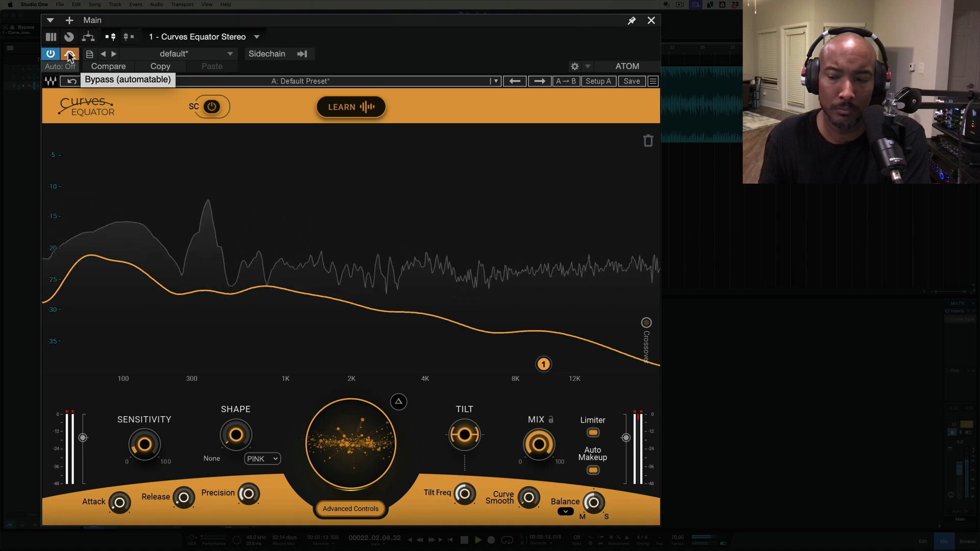
left_click(69, 54)
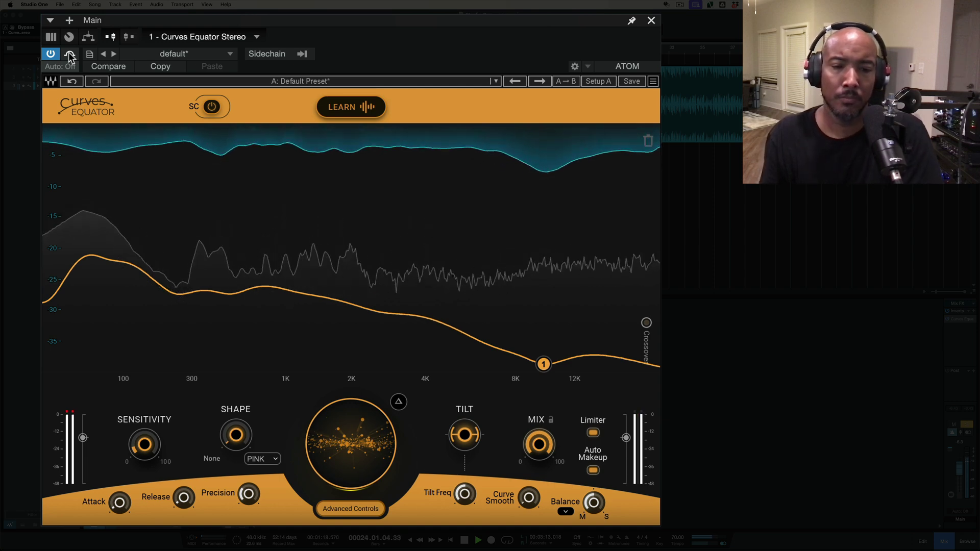
key("space")
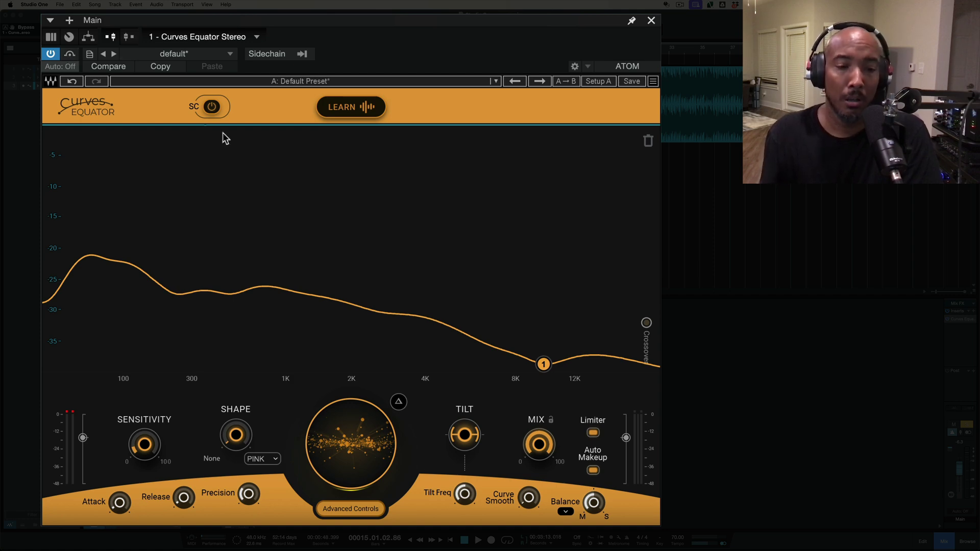
Add a low-shelf node to the threshold curve at 237 Hz with gain 25.4 and Q 0.7.
double_click(157, 284)
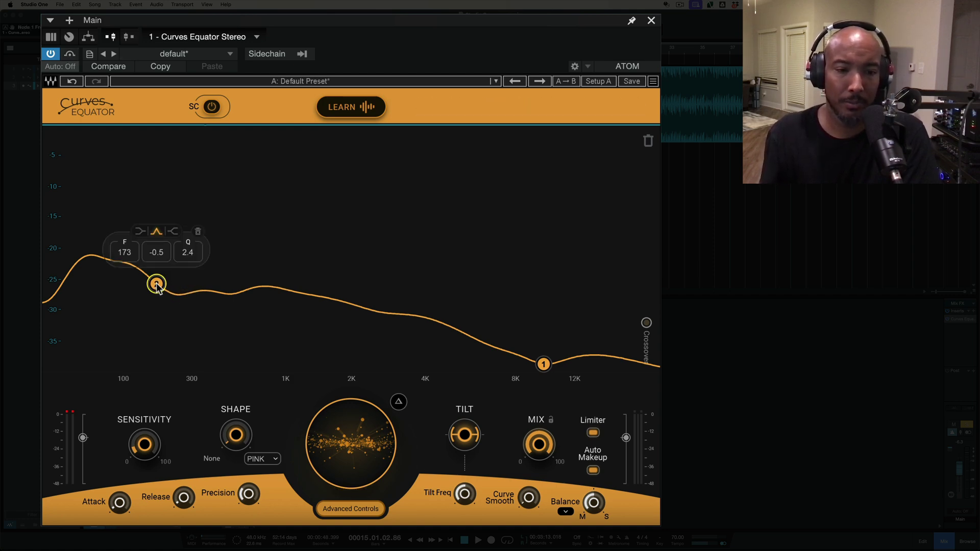
left_click_drag(157, 284, 147, 226)
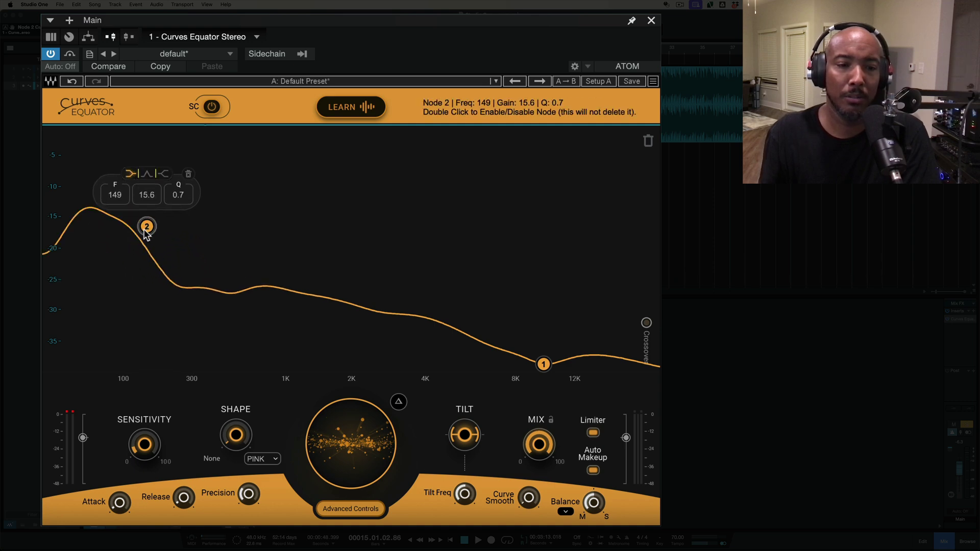
left_click_drag(147, 226, 176, 215)
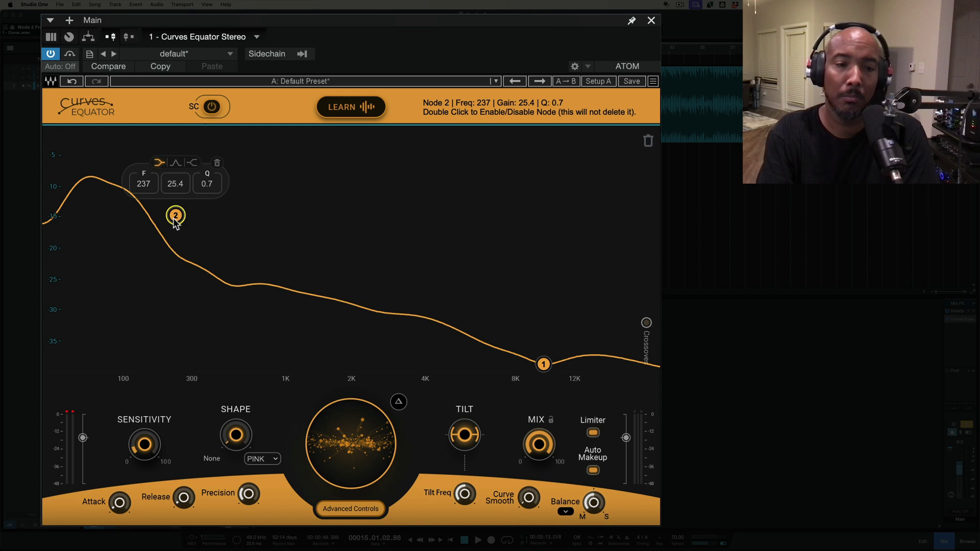
Play the mix and compare the low-shelf curve setting against the bypassed signal.
key("space")
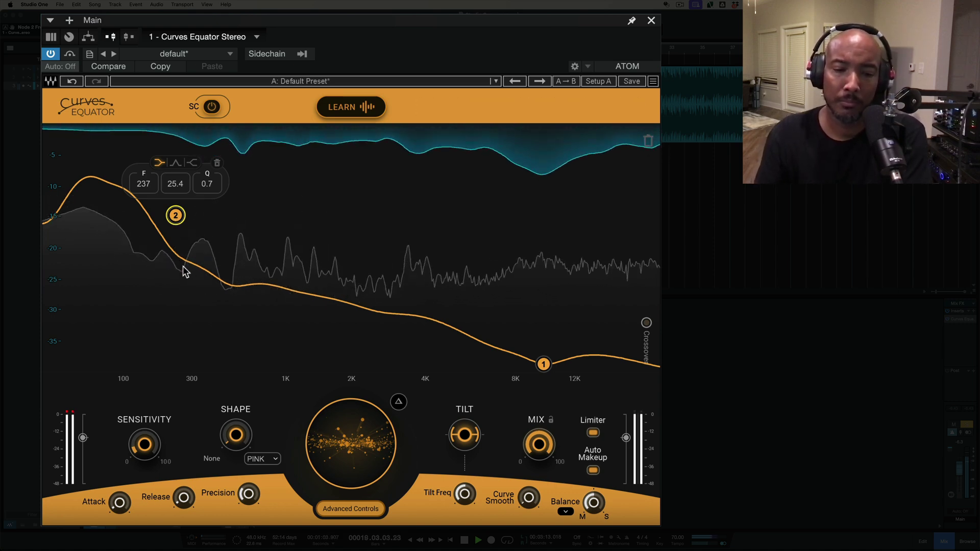
left_click(71, 54)
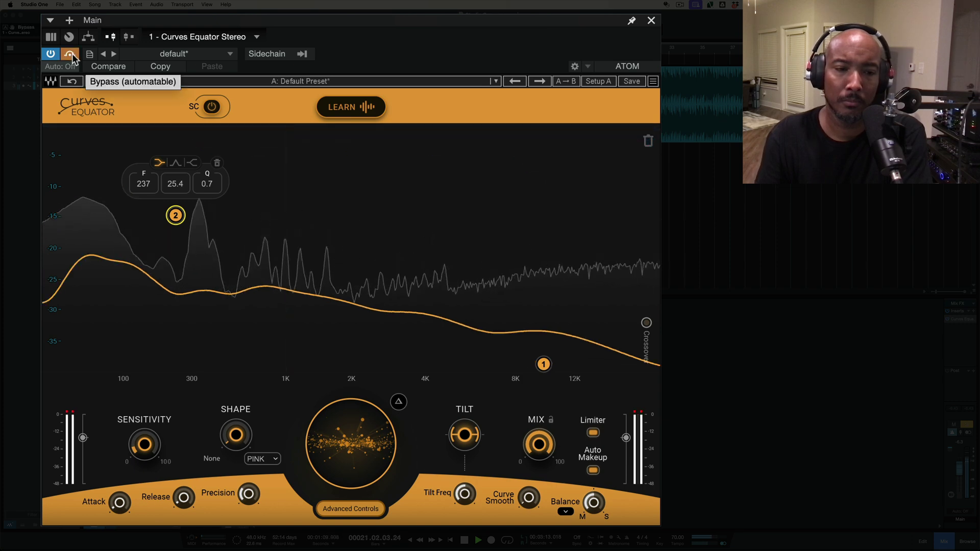
left_click(72, 54)
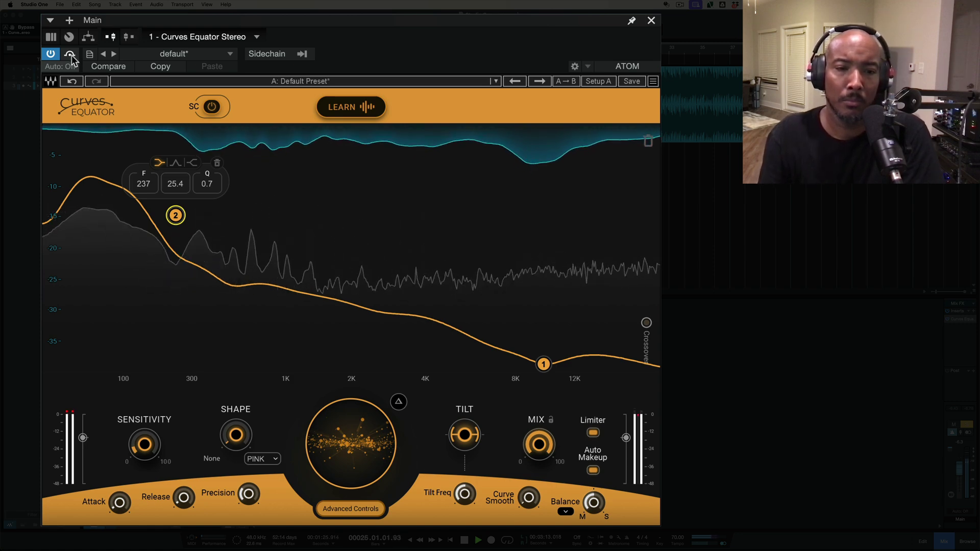
key("space")
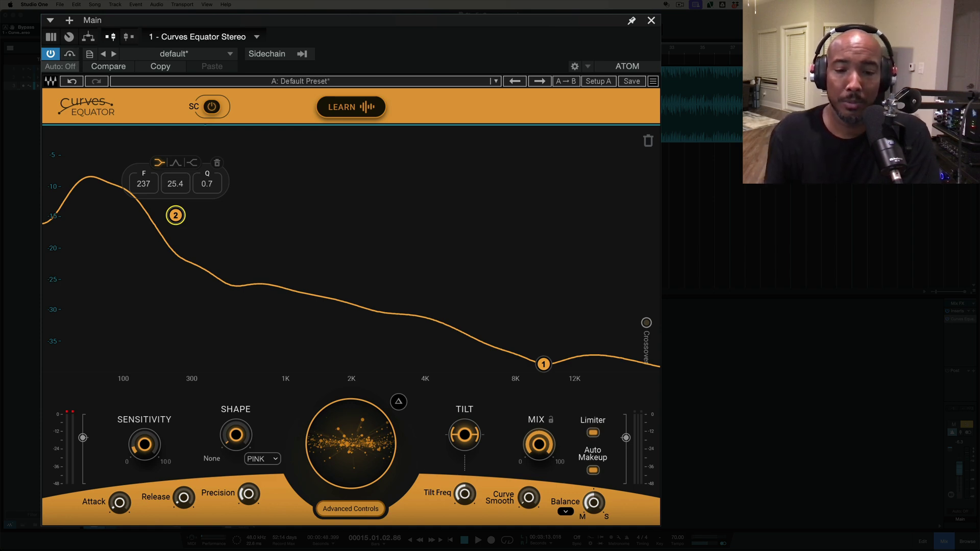
Increase the smoothing of the learned threshold curve and fine-tune the sensitivity.
mouse_move(528, 498)
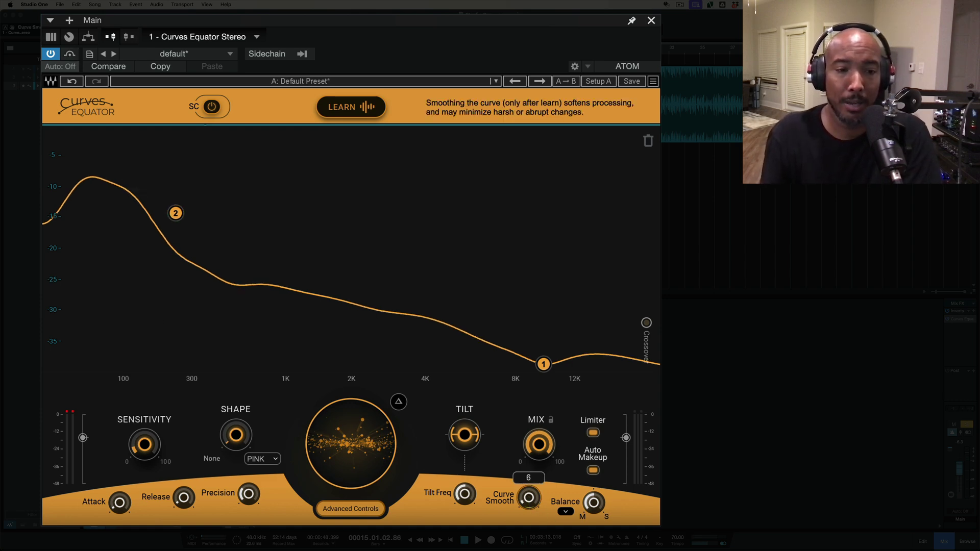
left_click_drag(529, 495, 529, 457)
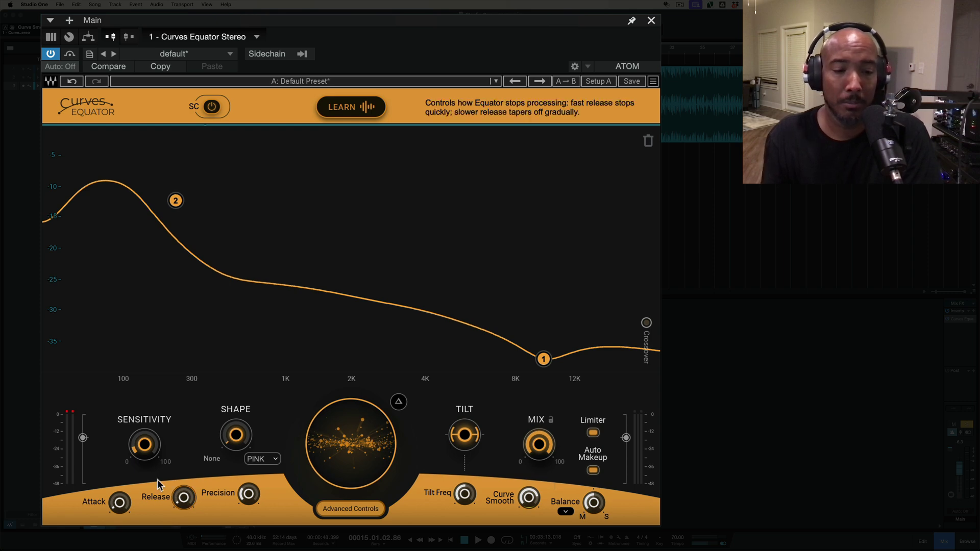
left_click_drag(145, 447, 145, 446)
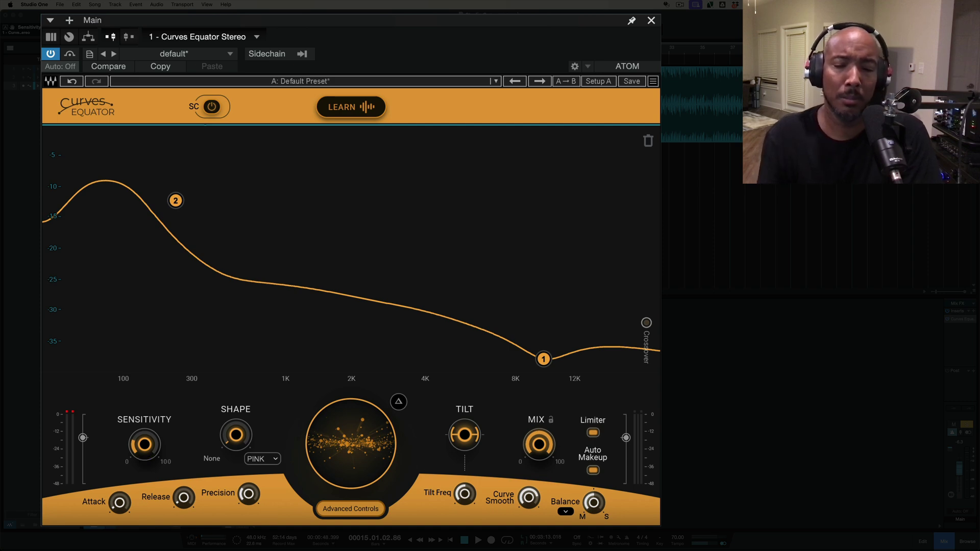
Set the mid/side processing balance to -50.0 and play a short passage of the mix.
left_click_drag(592, 504, 591, 509)
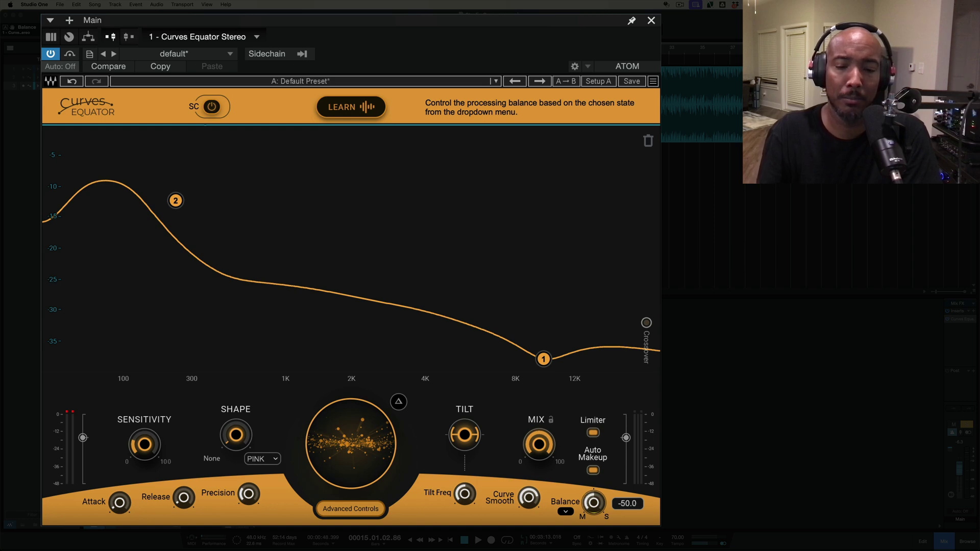
key("space")
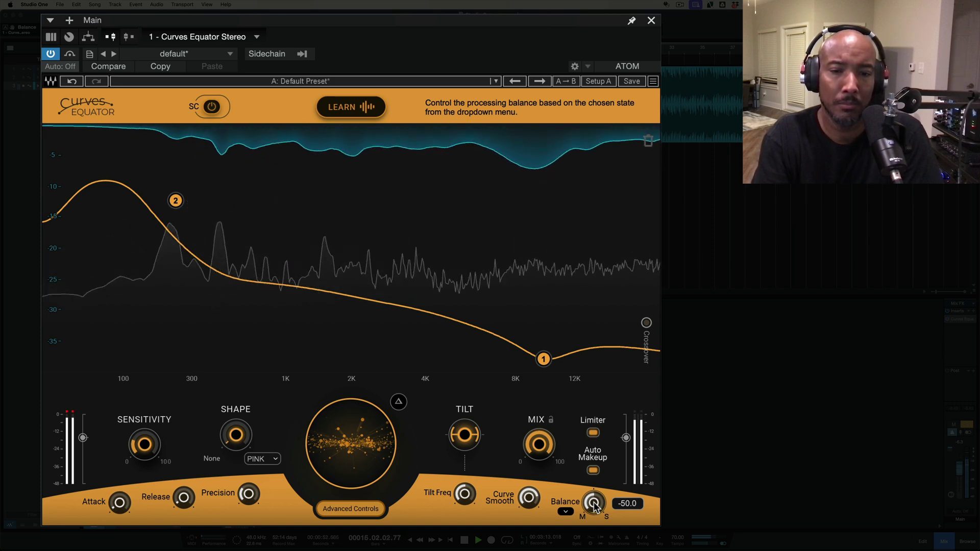
key("space")
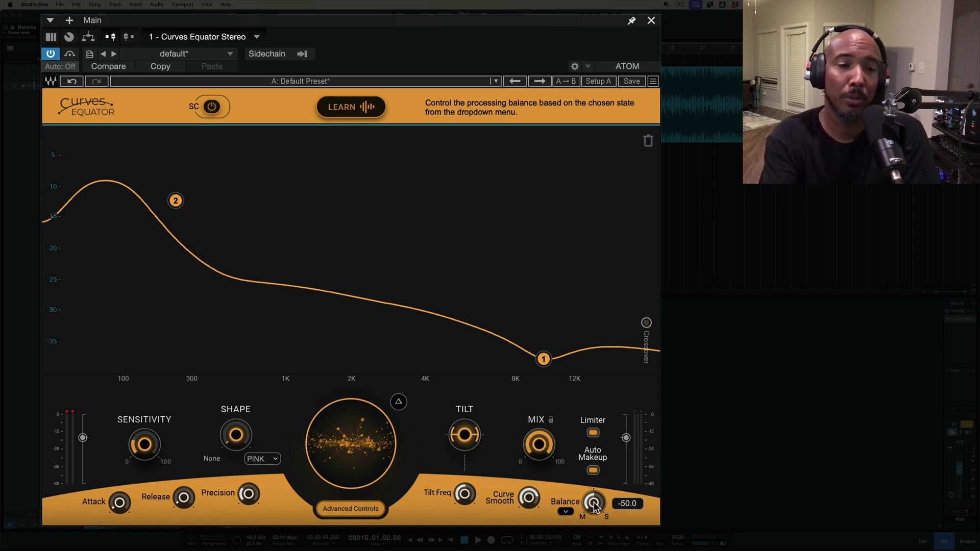
Play the mix and compare the smoothed curve and shifted balance against the bypassed signal.
key("space")
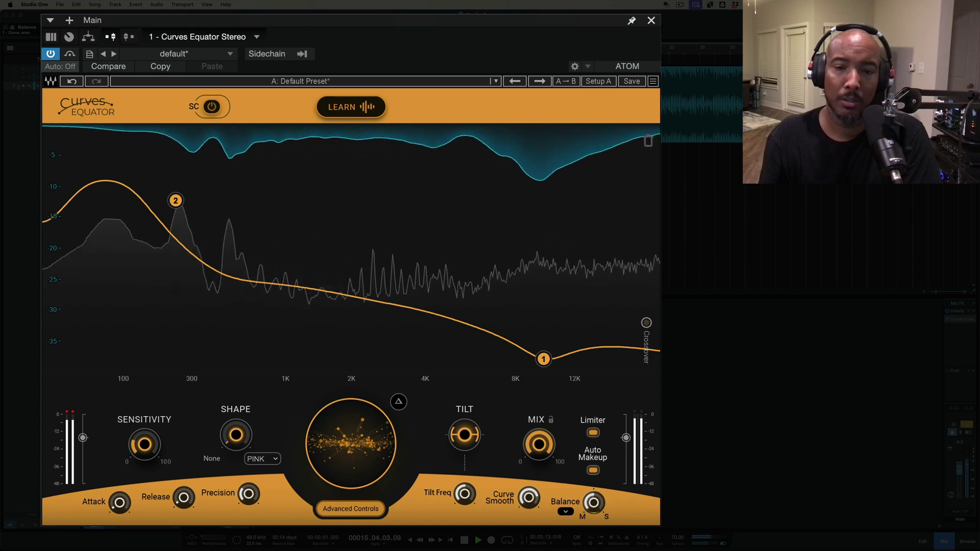
left_click(70, 54)
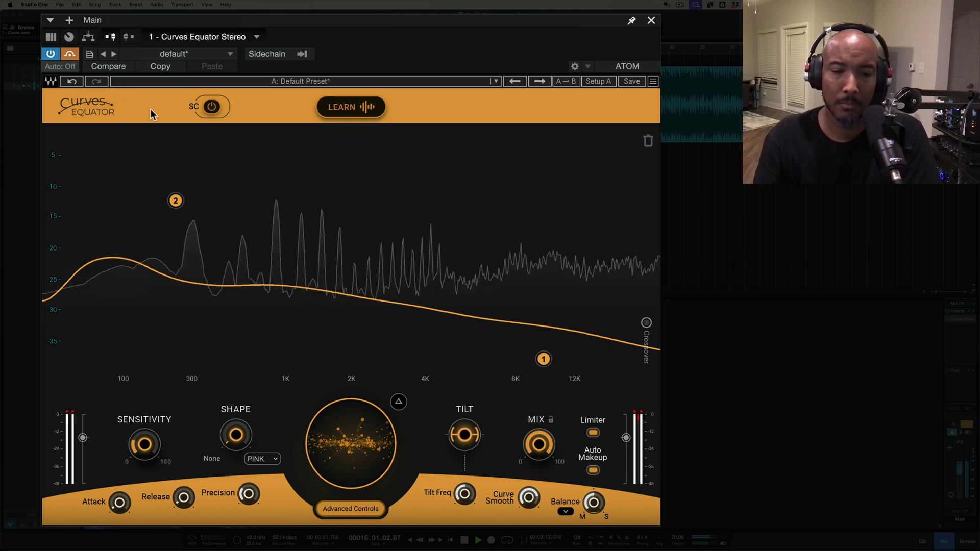
key("space")
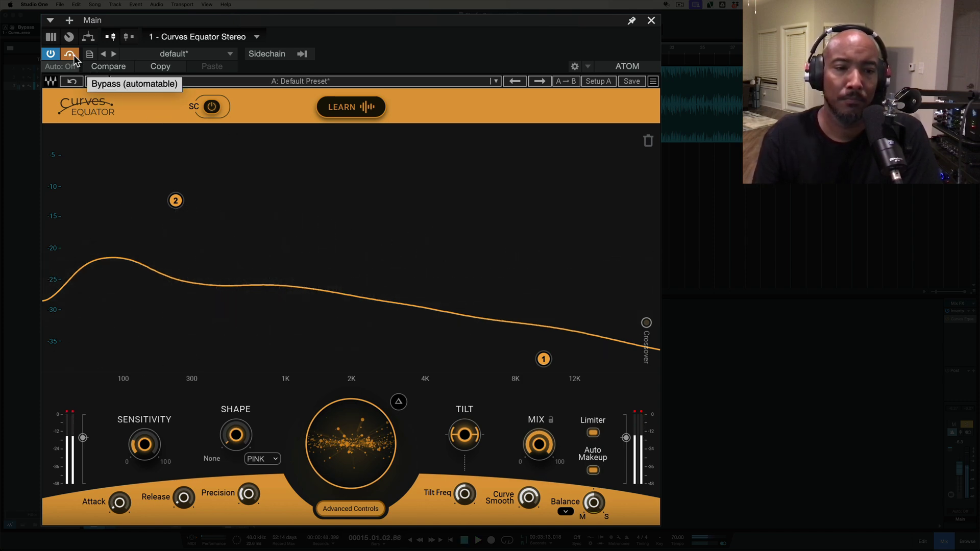
left_click(74, 55)
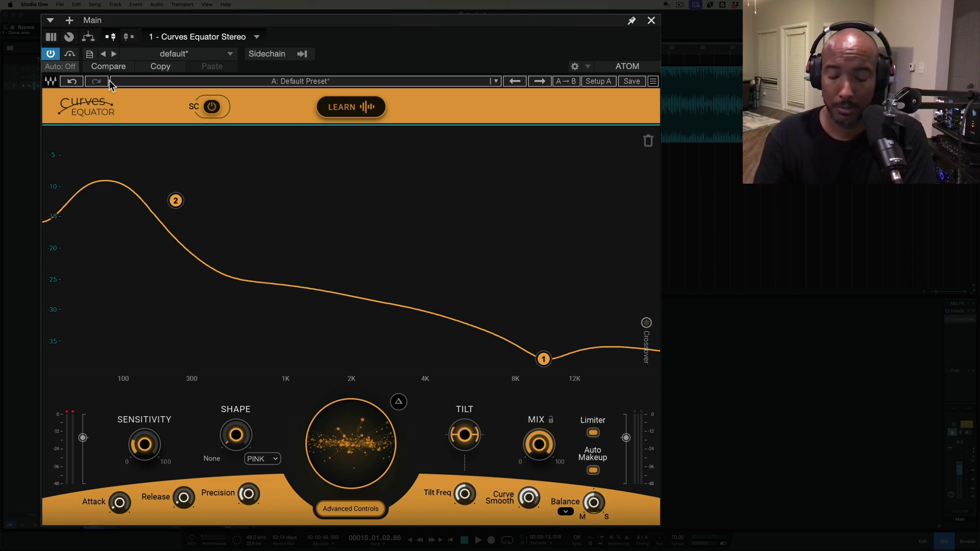
Listen to the processed mix and raise the output trim to 3.1 dB.
key("space")
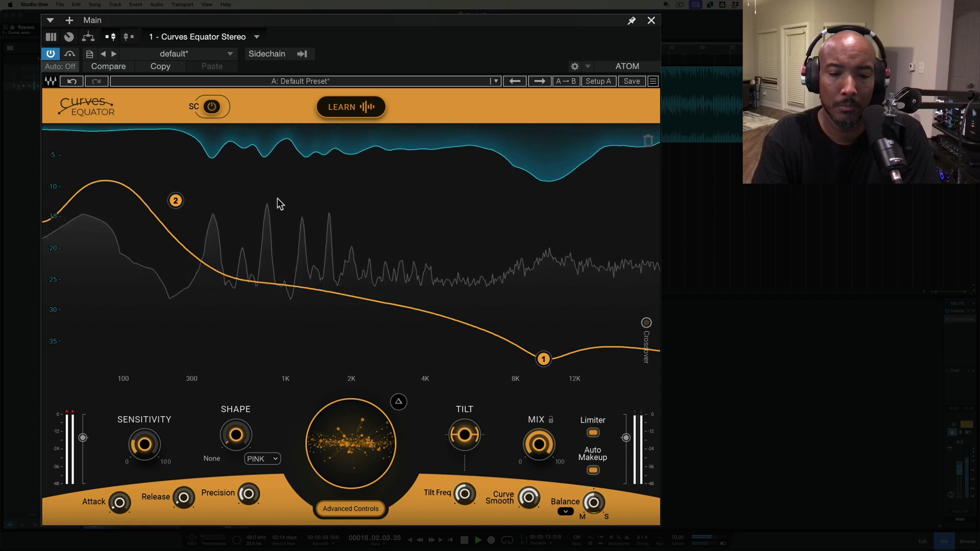
key("space")
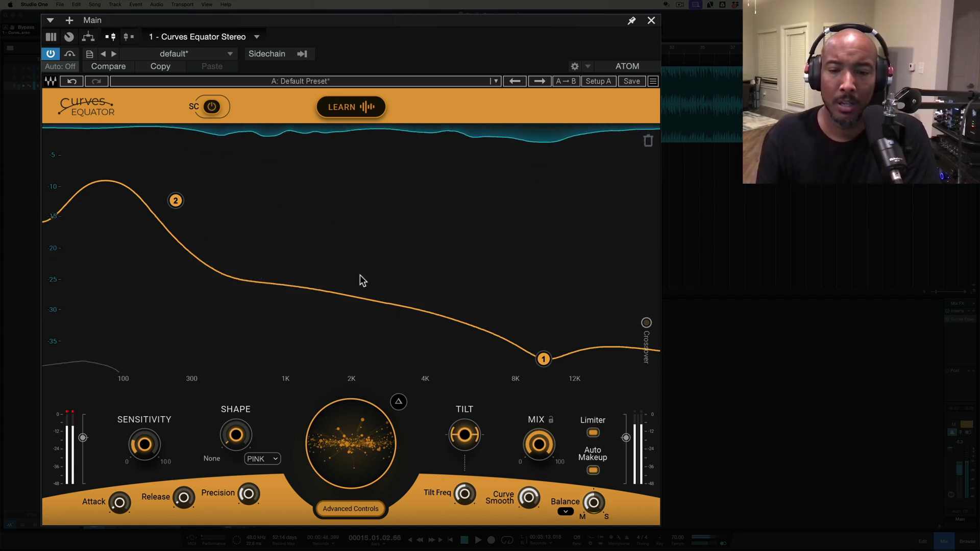
left_click(625, 438)
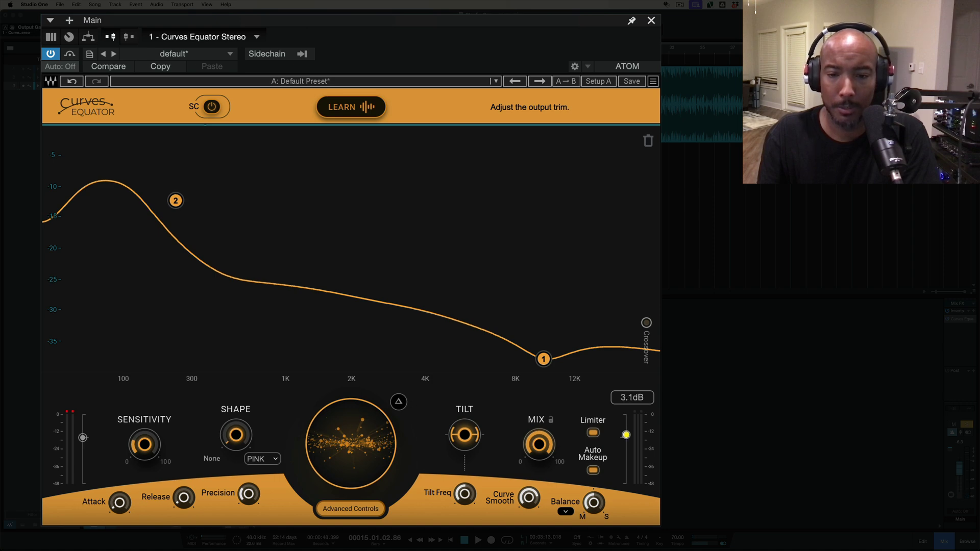
Audition the mid/side balance at -22.8 against -50.0 while the mix plays, leaving it at -50.0.
key("space")
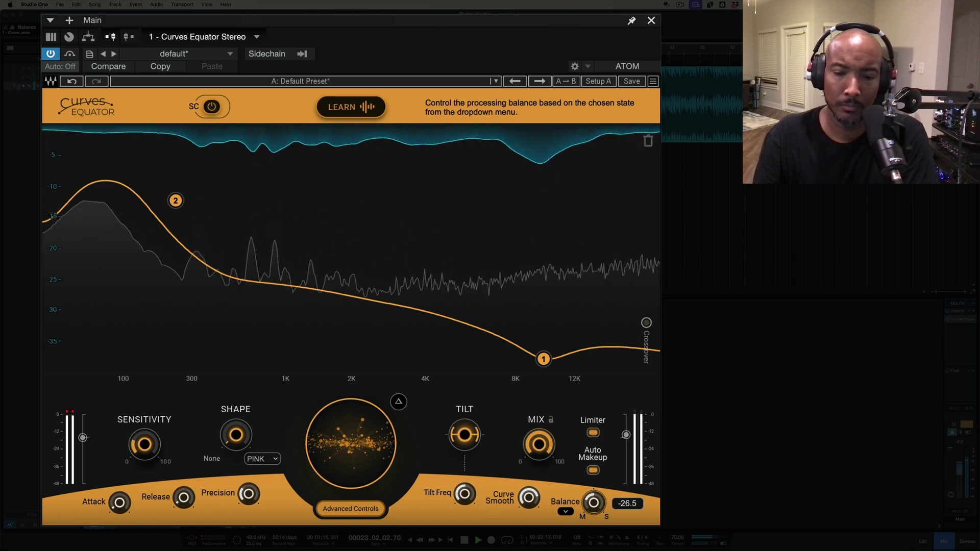
left_click_drag(594, 503, 594, 516)
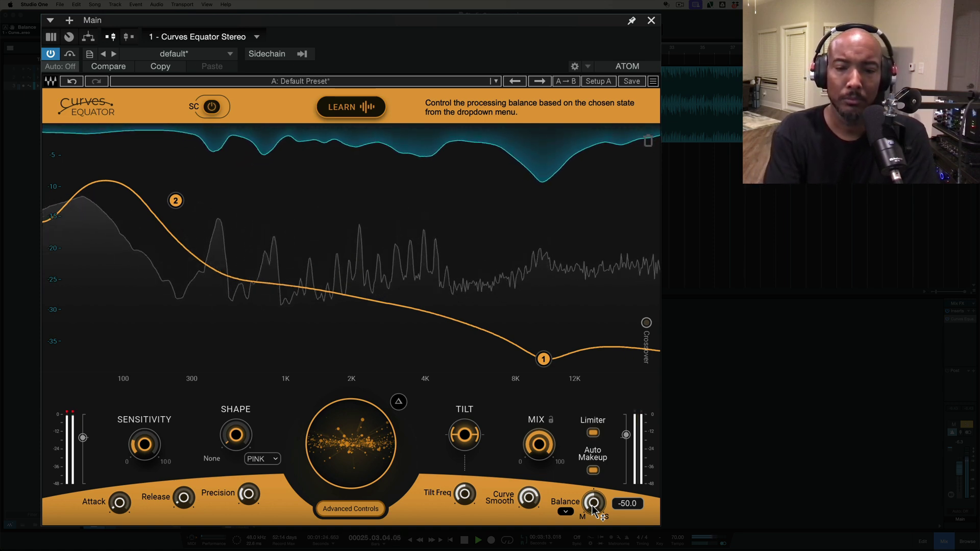
left_click_drag(592, 505, 593, 502)
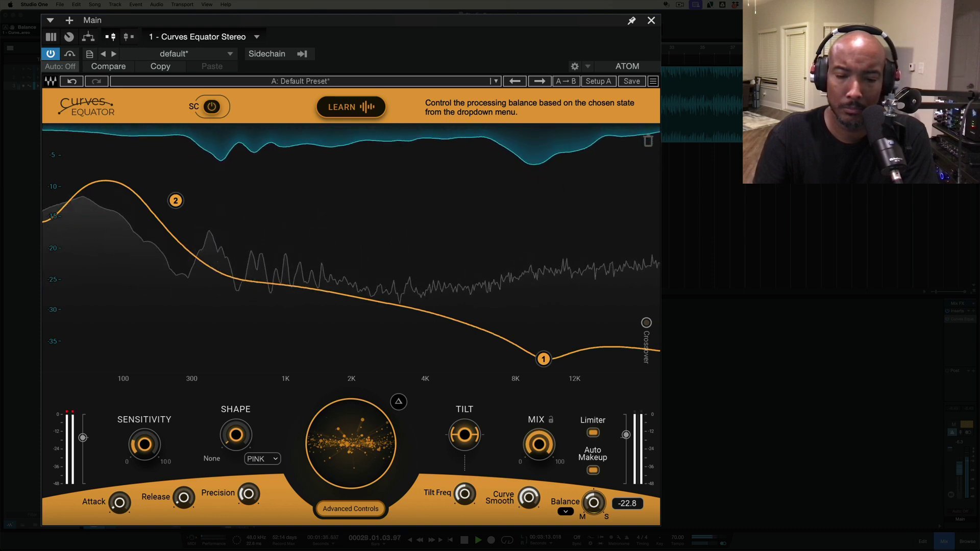
left_click_drag(594, 502, 594, 516)
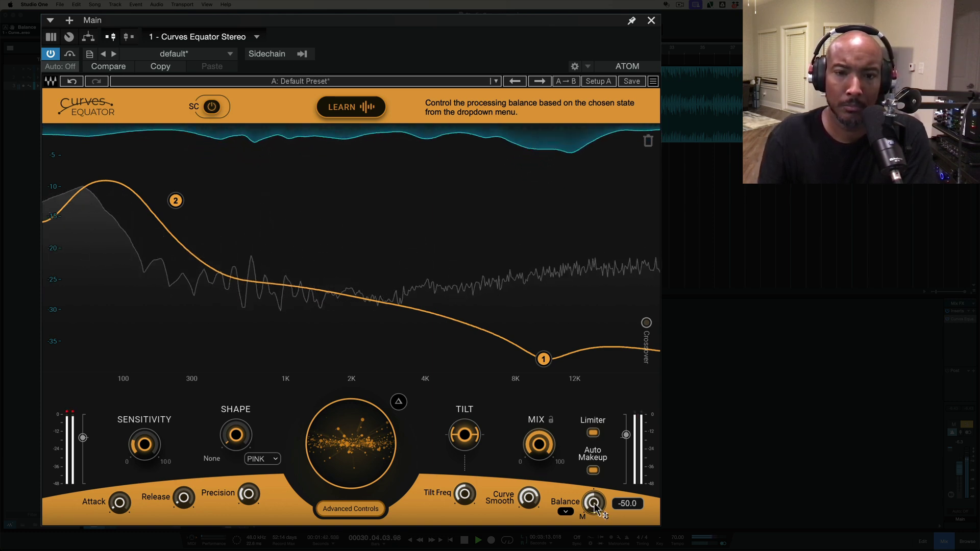
key("space")
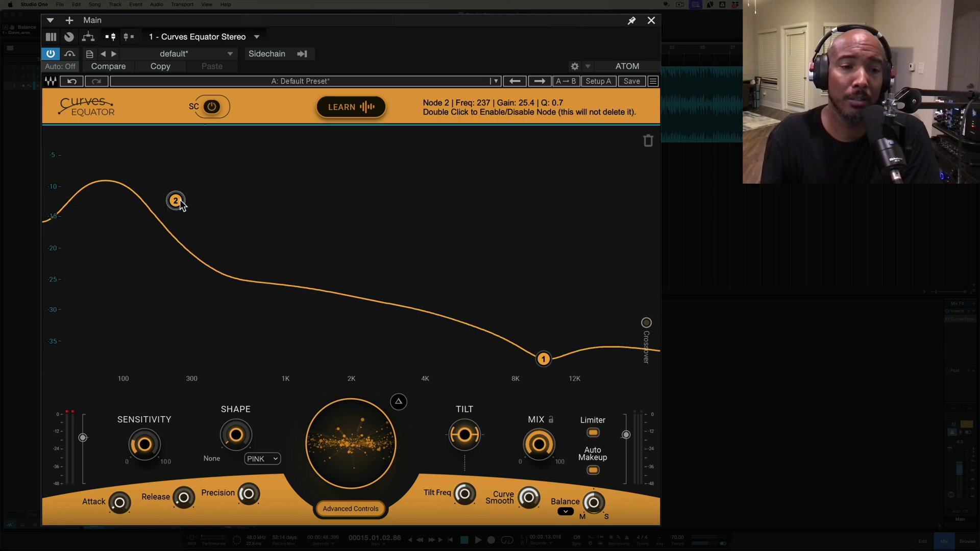
Move low-shelf node 2 to 161 Hz with gain 6.2 and compare the playing mix bypassed and active.
left_click_drag(180, 202, 152, 250)
key("space")
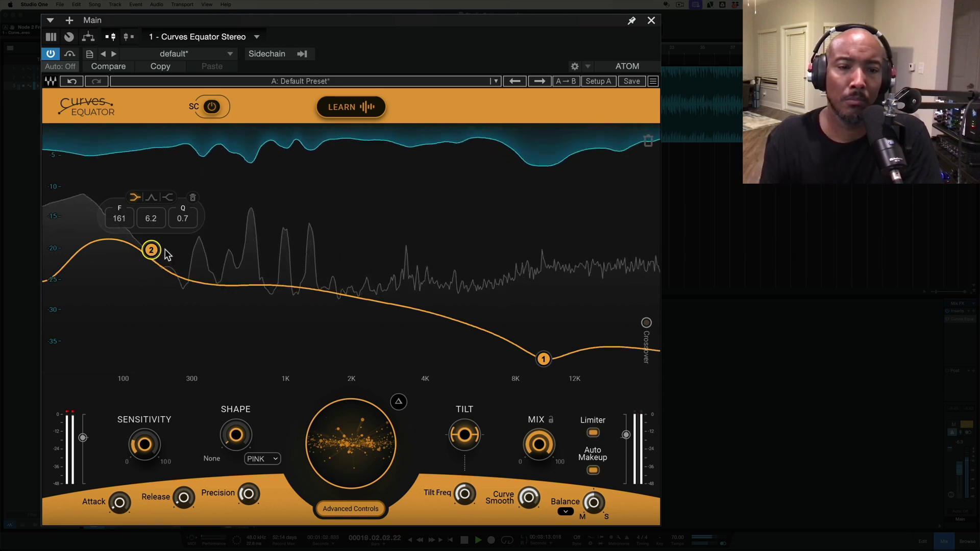
left_click(70, 55)
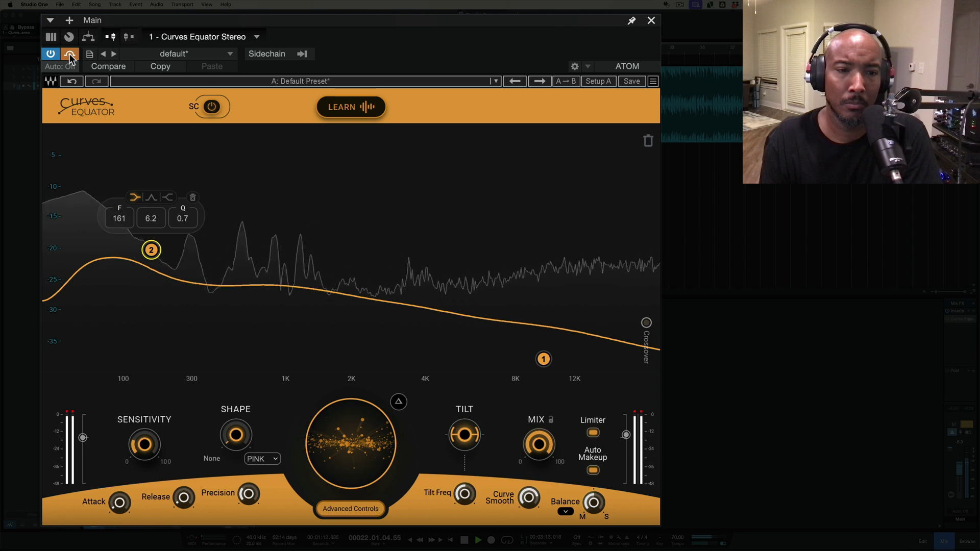
left_click(70, 55)
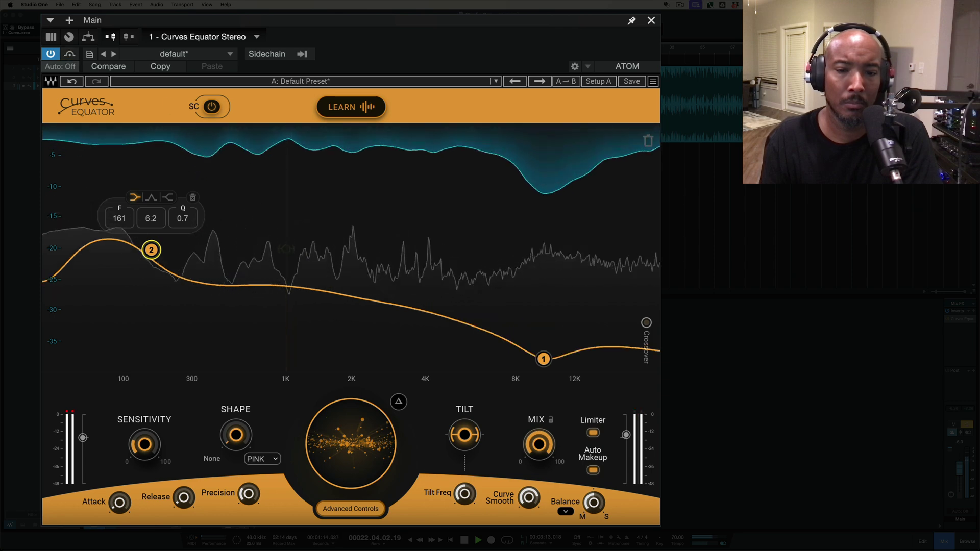
Lower the output trim slightly and compare the level-matched mix with the processing bypassed and active.
left_click_drag(626, 434, 625, 437)
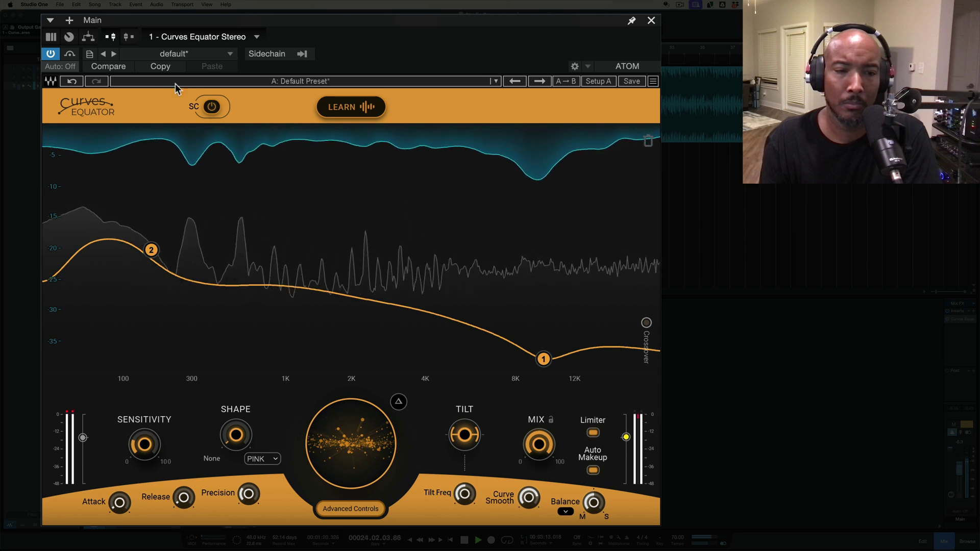
left_click(69, 54)
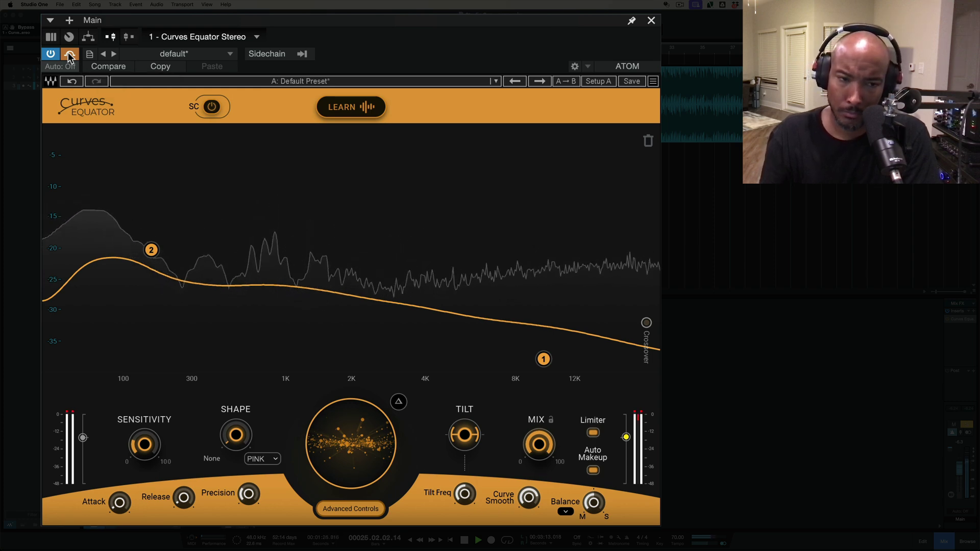
left_click(69, 54)
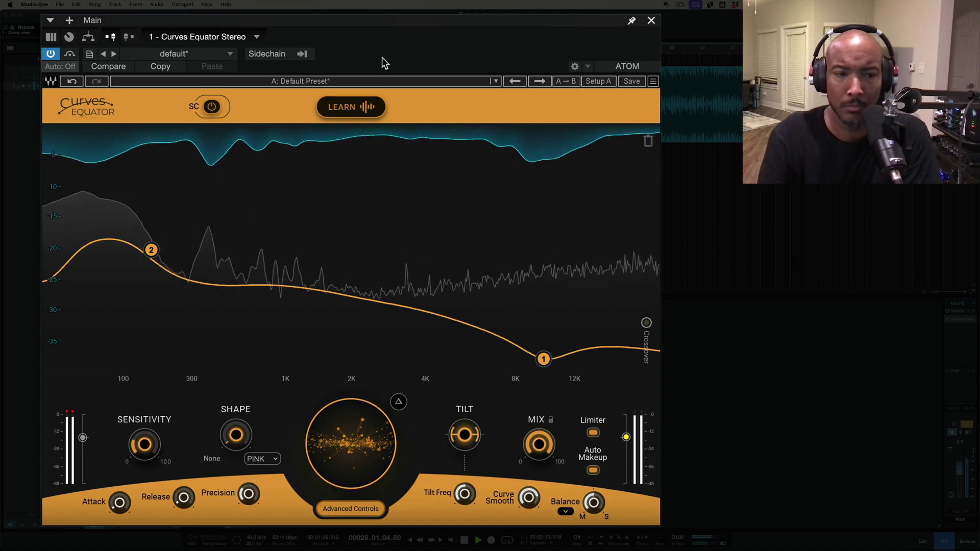
left_click(70, 55)
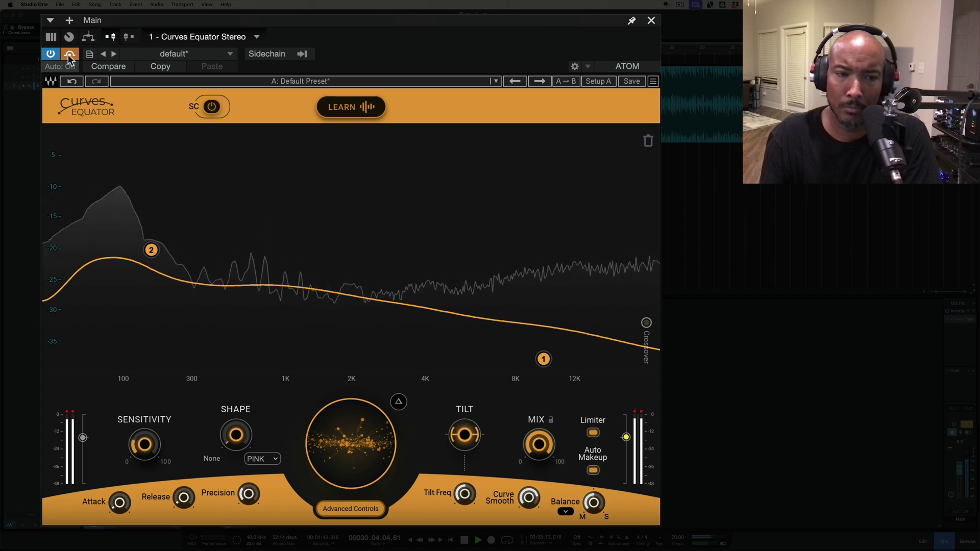
left_click(69, 54)
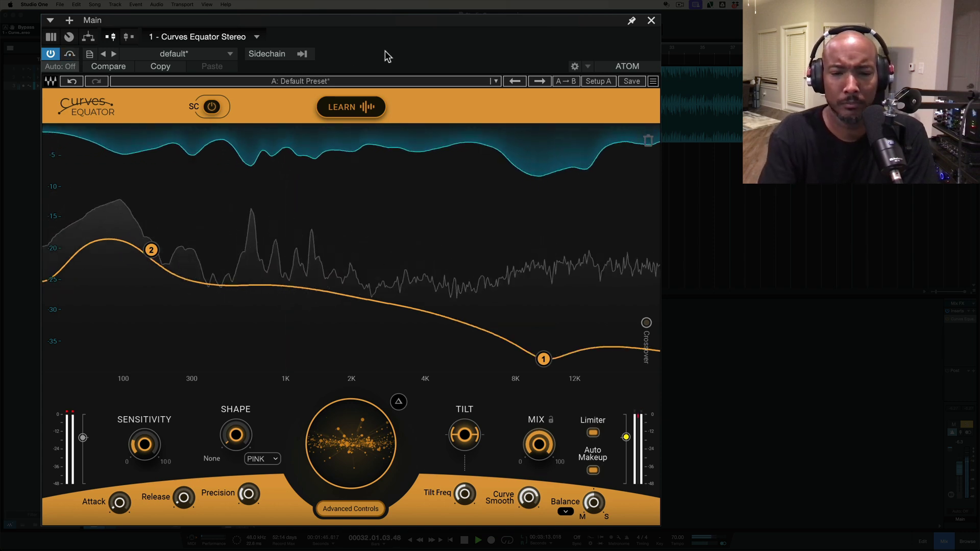
key("space")
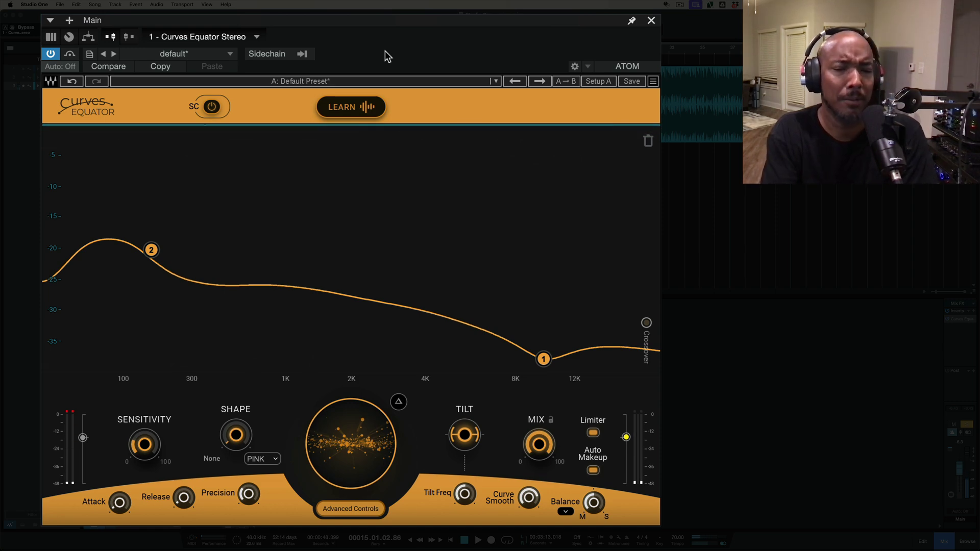